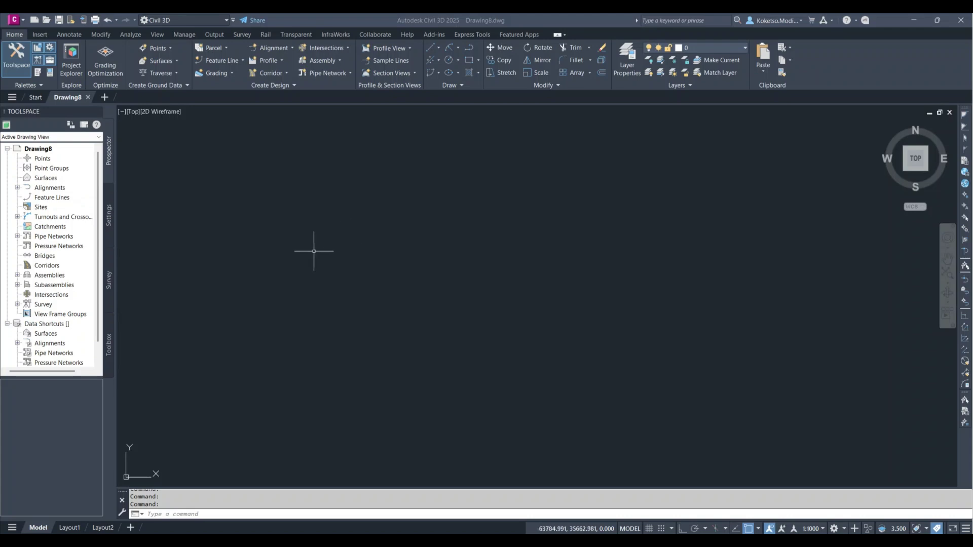
Step: Draw a 100-unit horizontal polyline with Ortho turned on
left_click(469, 49)
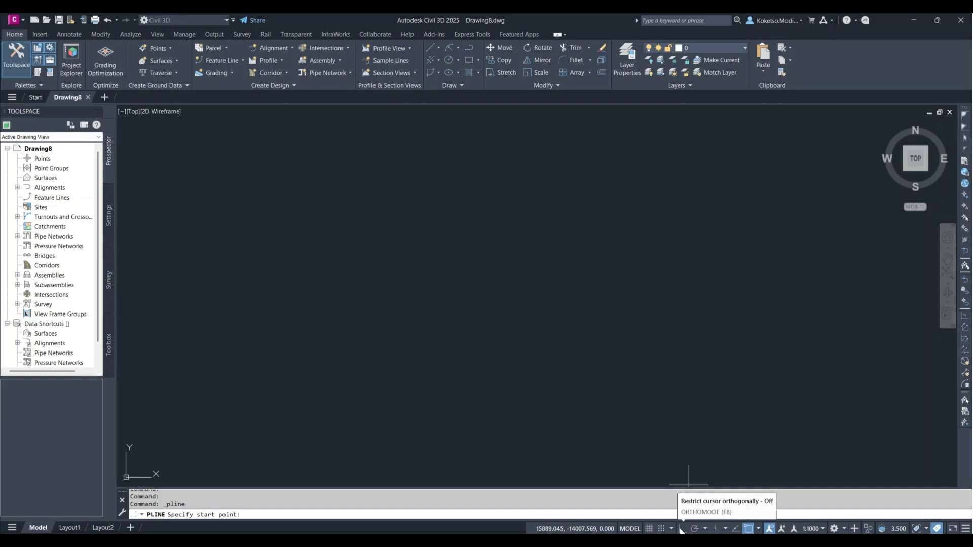
left_click(682, 529)
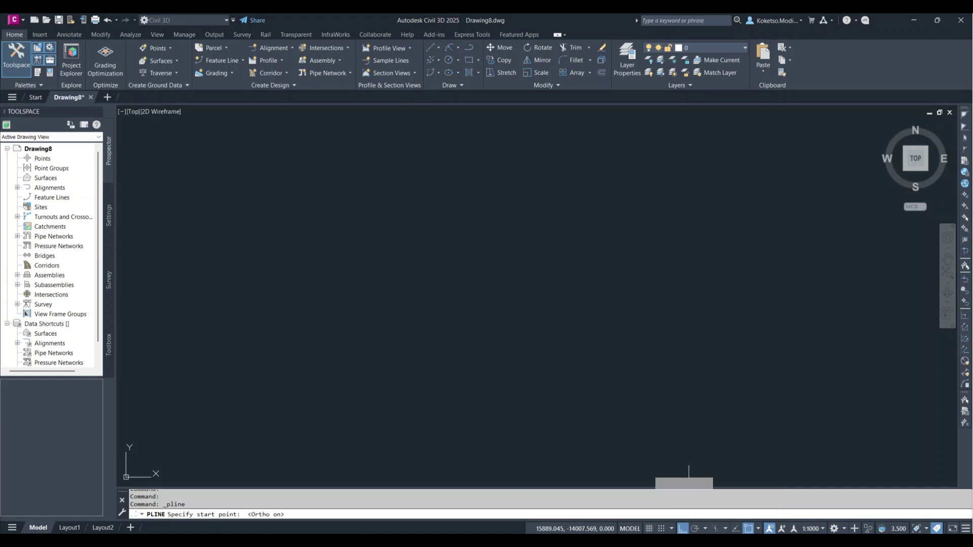
left_click(304, 299)
type("100")
key("Return")
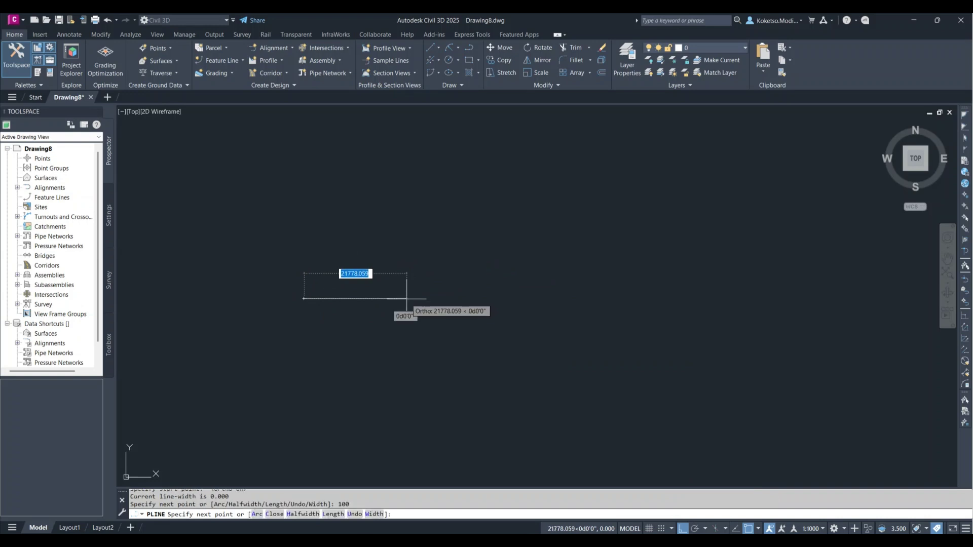
key("Escape")
Step: Zoom to the whole polyline and expand the Feature Line creation options
left_click(947, 275)
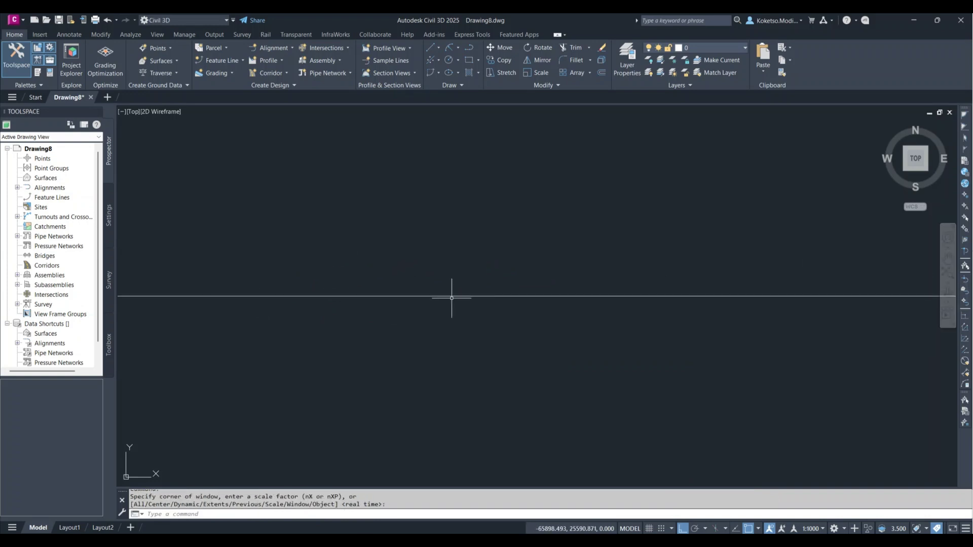
left_click(404, 297)
mouse_move(404, 297)
middle_mouse_down()
mouse_move(415, 302)
mouse_move(395, 310)
middle_mouse_up()
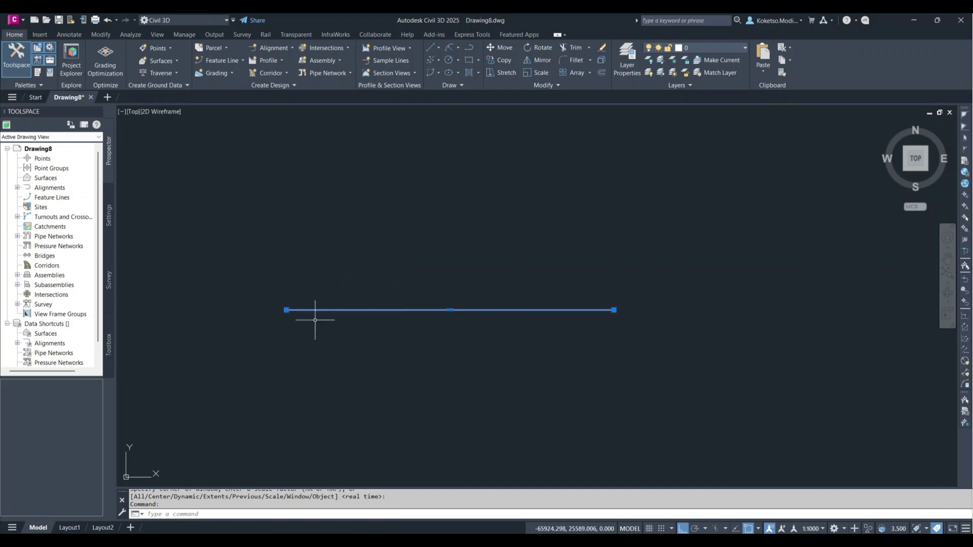
left_click(224, 61)
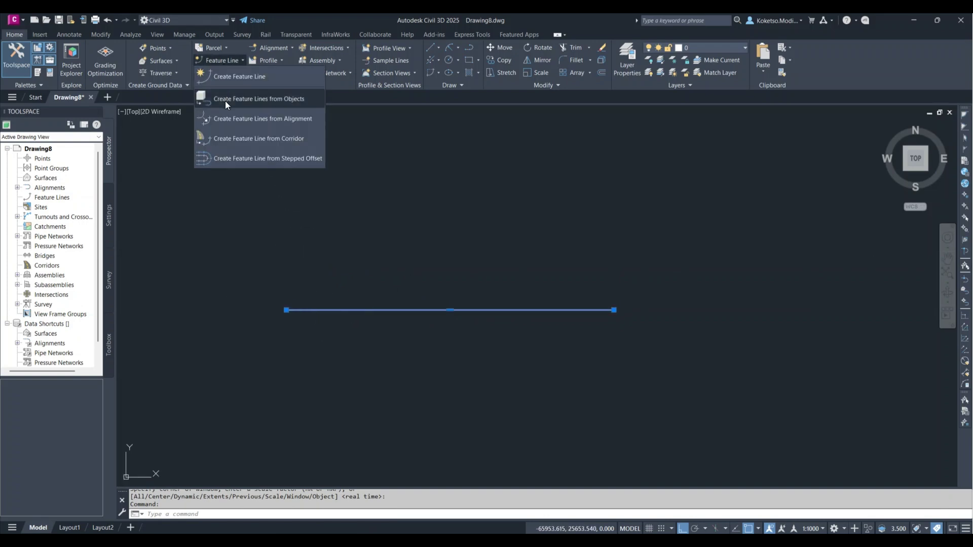
Step: Create a feature line from the 100 m polyline in Site 1, with elevation assignment enabled
left_click(269, 98)
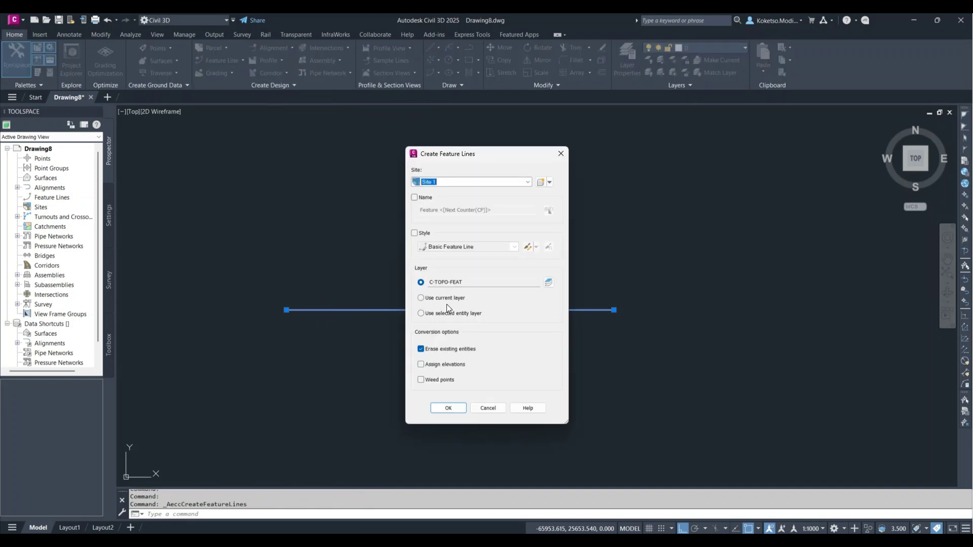
left_click(421, 364)
left_click(452, 407)
left_click(446, 338)
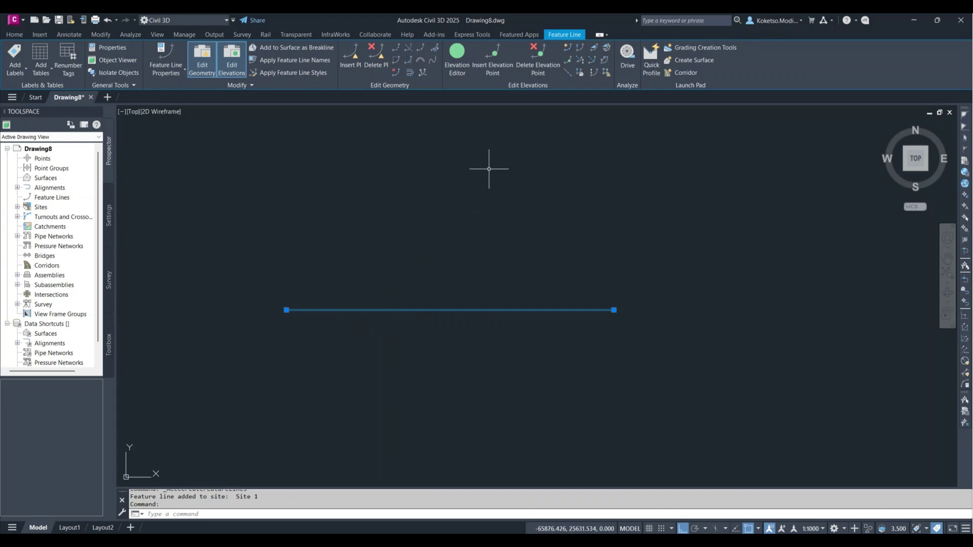
Step: Insert elevation points along the feature line at a 10 m increment
left_click(501, 68)
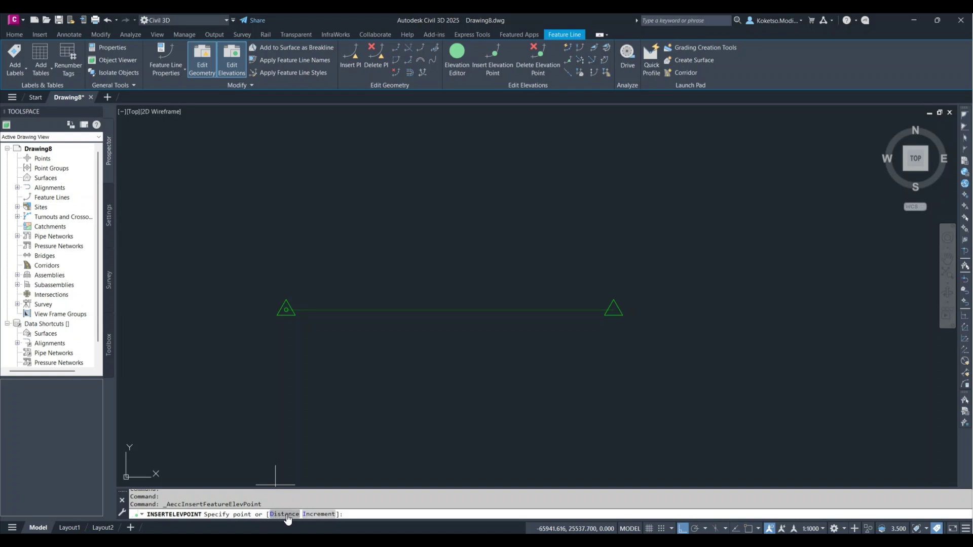
left_click(323, 515)
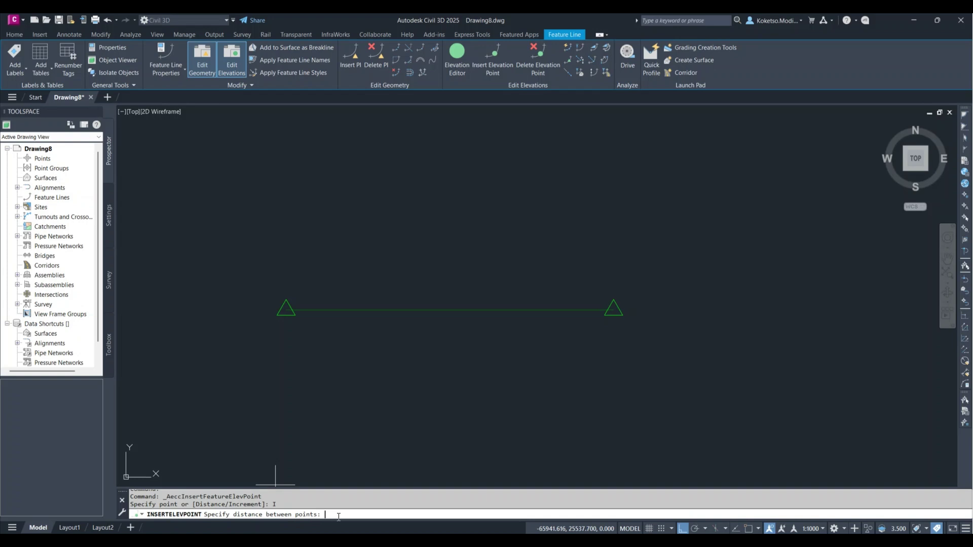
type("10")
key("Return")
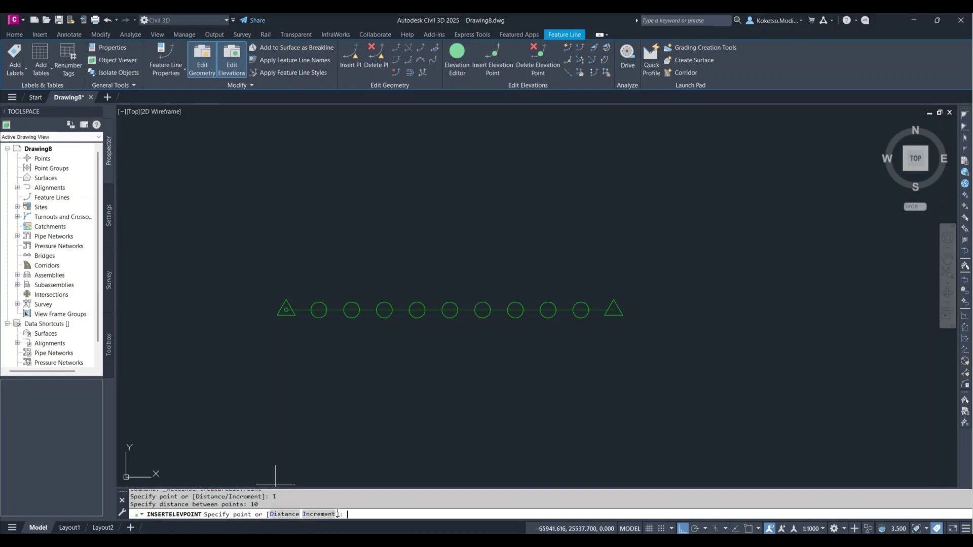
key("Escape")
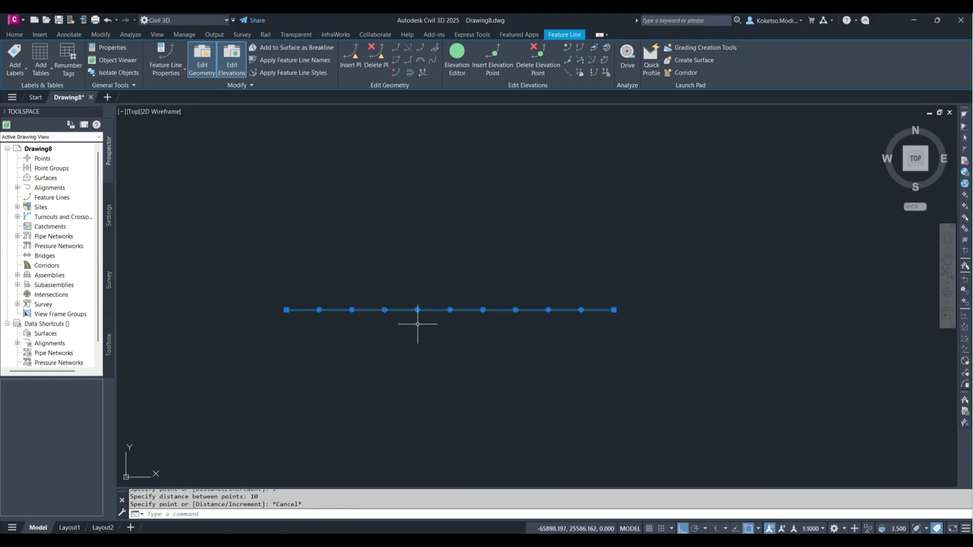
scroll(407, 319, "up", 4)
scroll(295, 304, "down", 4)
middle_click_drag(371, 316, 405, 337)
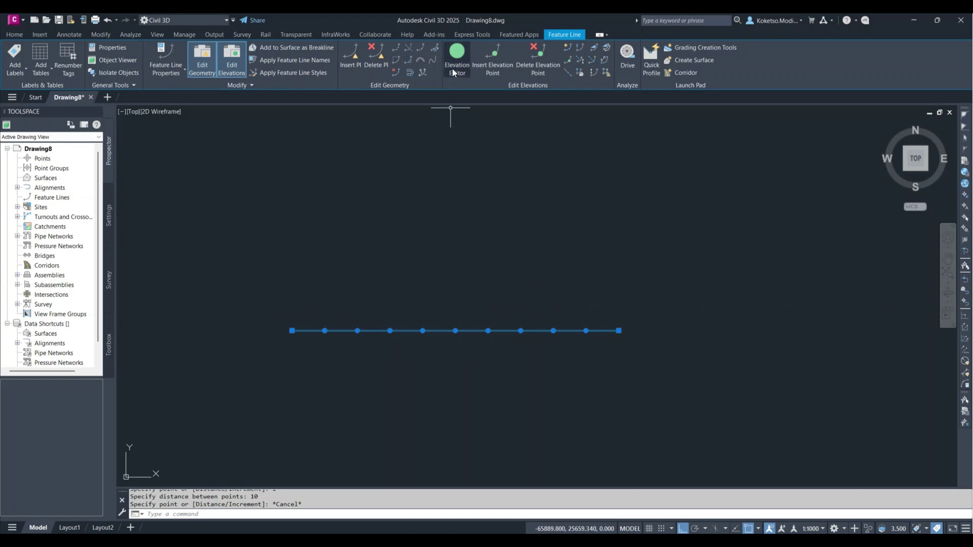
Step: In the Elevation Editor, set Grade Ahead to 3% at stations 0+000, 0+010 and 0+020
left_click(454, 55)
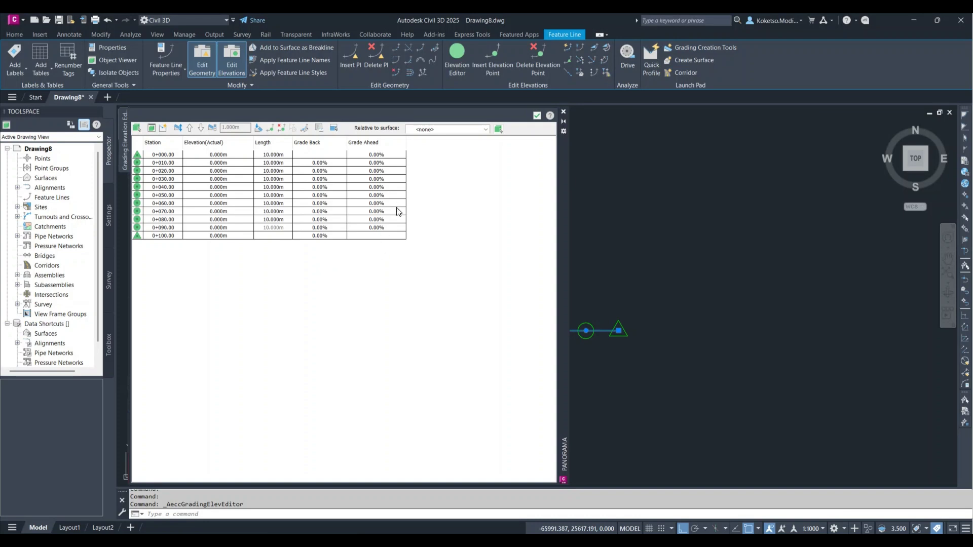
left_click(379, 156)
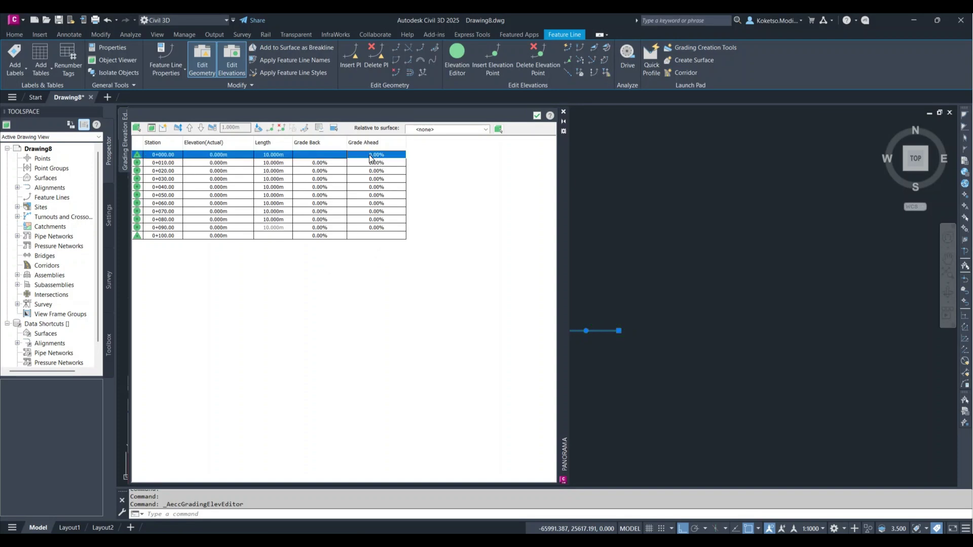
left_click(378, 155)
type("3")
key("Return")
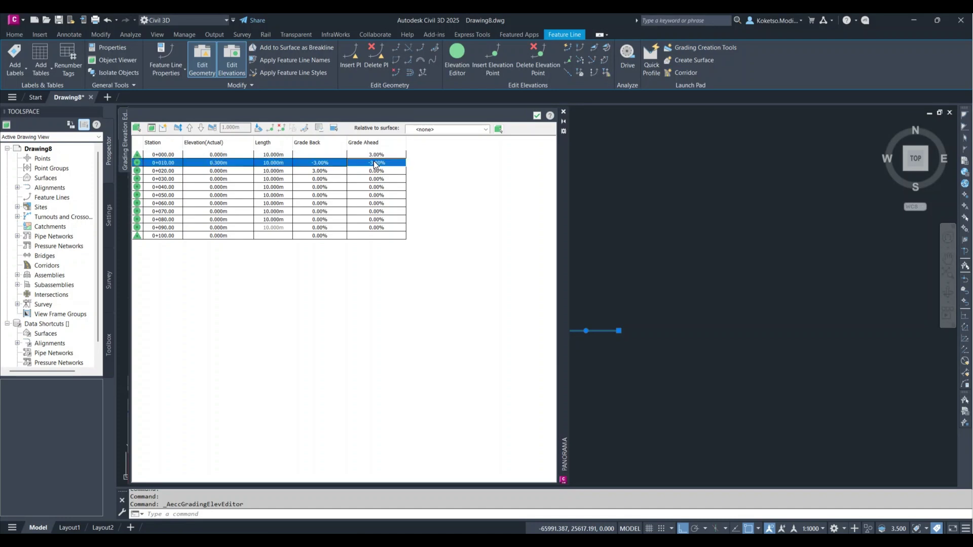
left_click(380, 162)
type("3")
key("Return")
left_click(379, 171)
type("3")
key("Return")
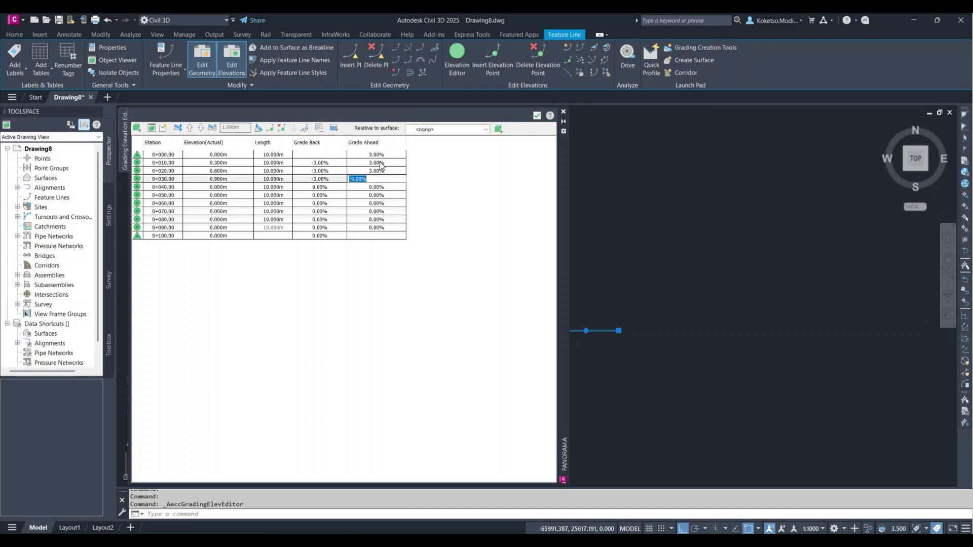
Step: Apply a 3% Grade Ahead to stations 0+000 through 0+090, reaching 3.000 m at 0+100, and accept
left_click(376, 229, "shift")
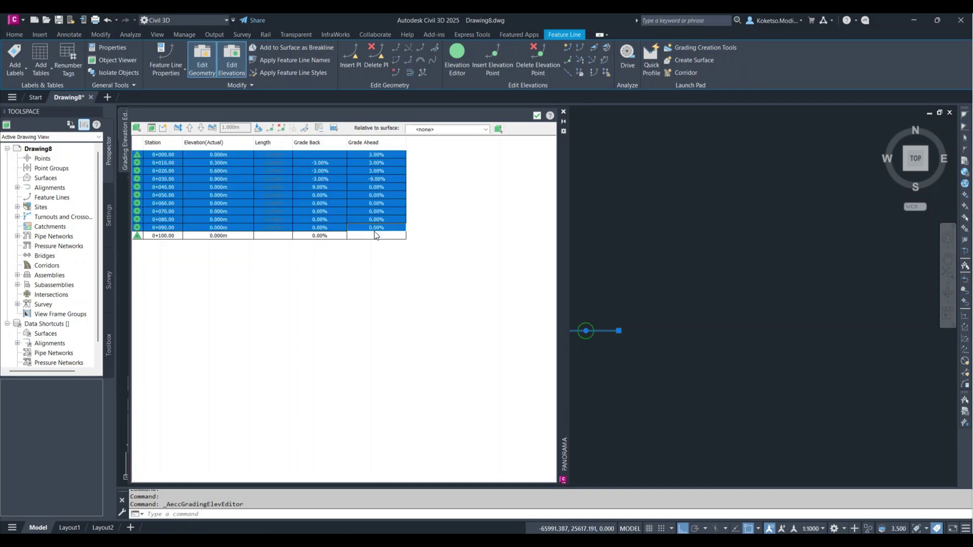
left_click(377, 229)
type("3")
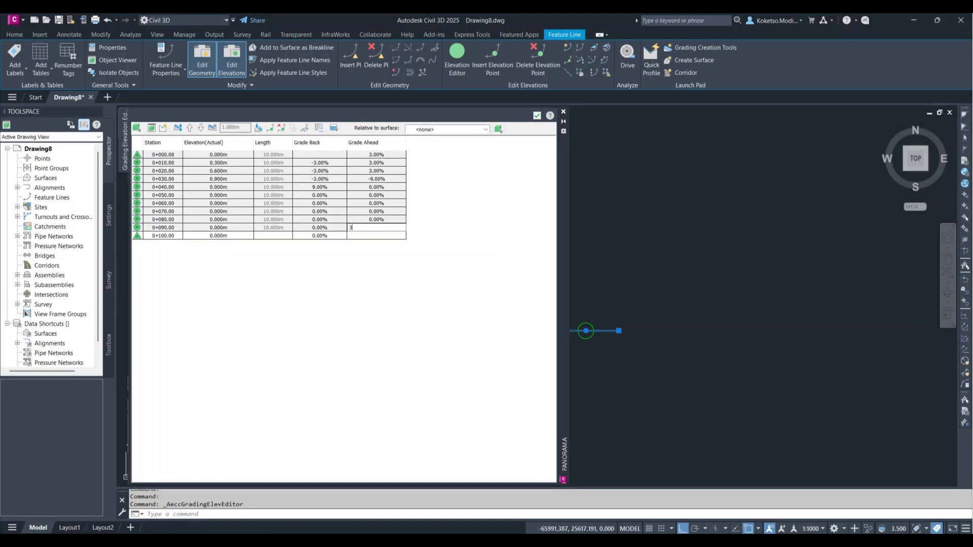
left_click(386, 212)
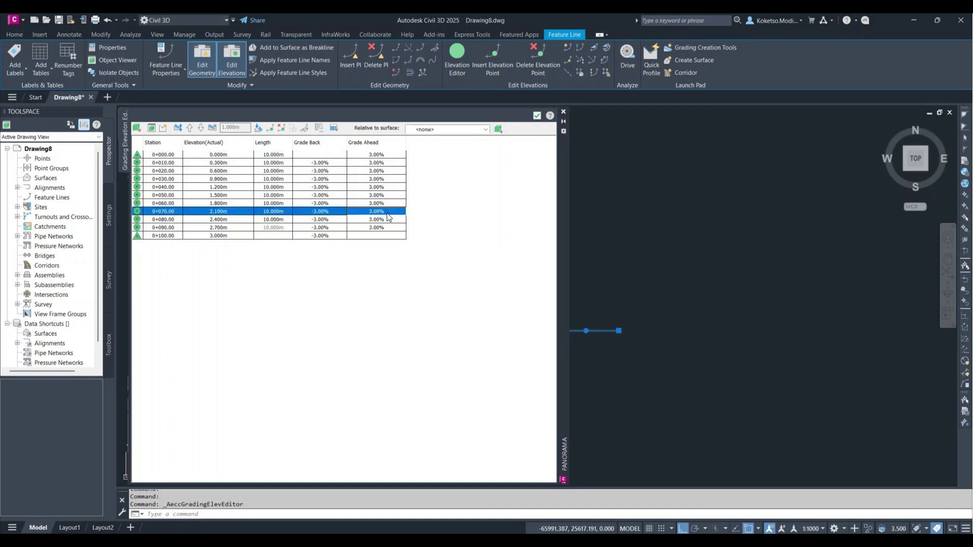
left_click(373, 236)
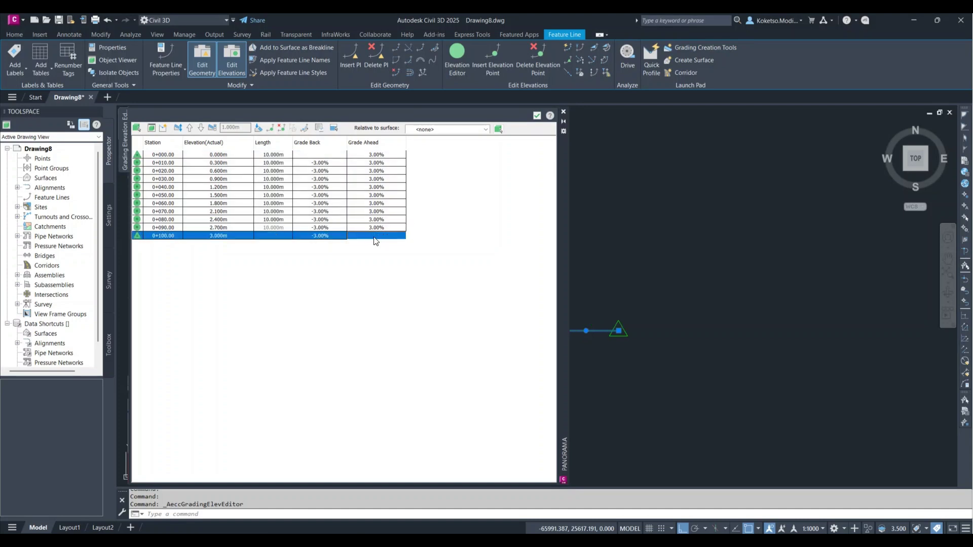
left_click(536, 117)
Step: Recheck the feature line's grades in the Elevation Editor, then close it
key("Escape")
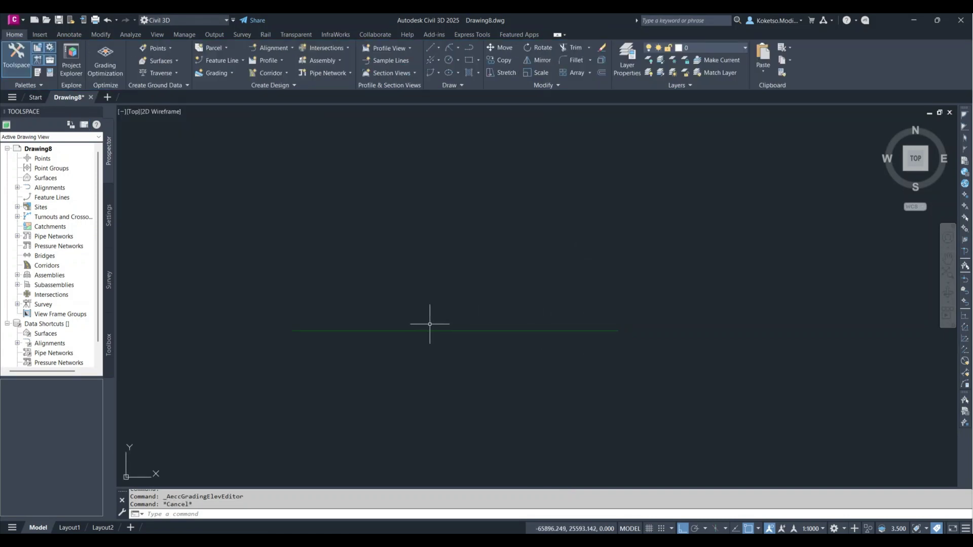
left_click(458, 59)
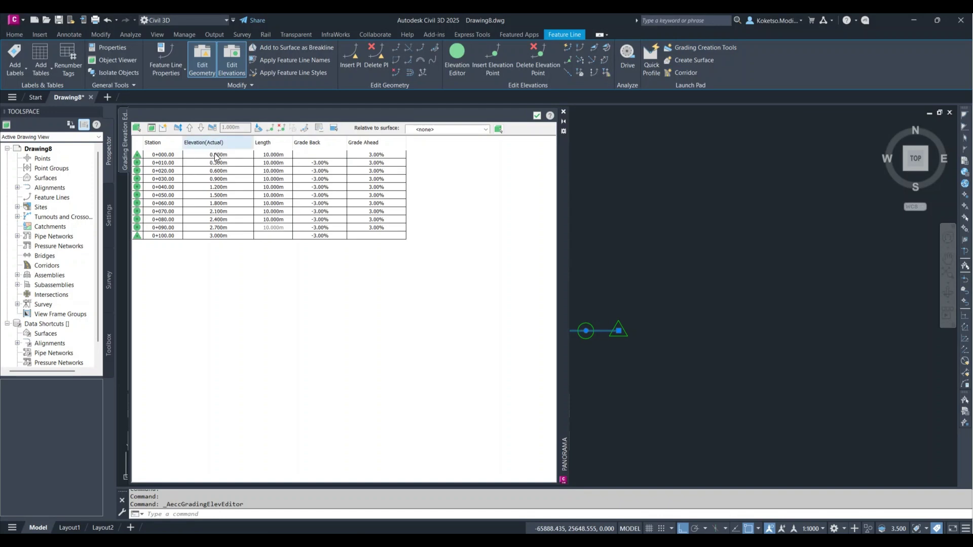
left_click(537, 116)
key("Escape")
Step: Set the PROXYGRAPHICS system variable to 1
type("PROXYGRAPHICS")
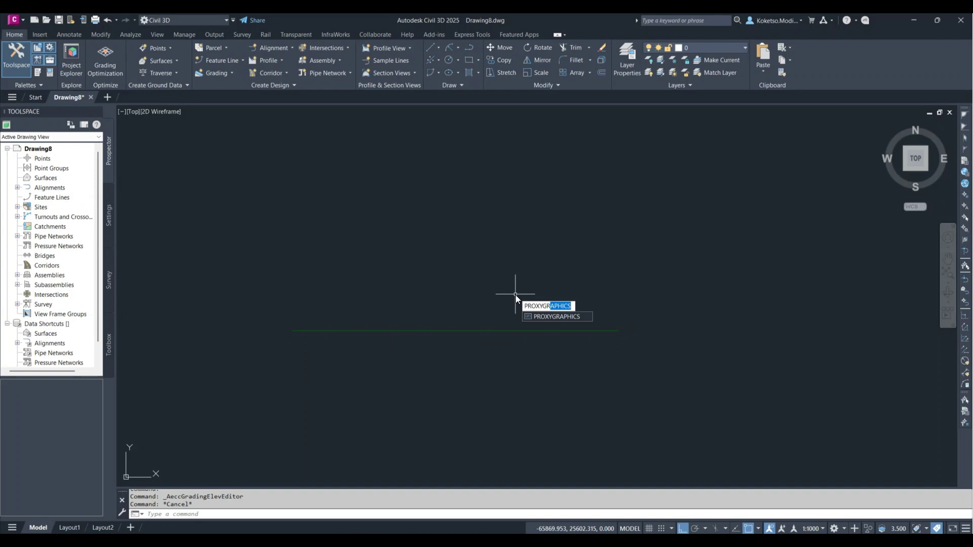
key("Return")
type("1")
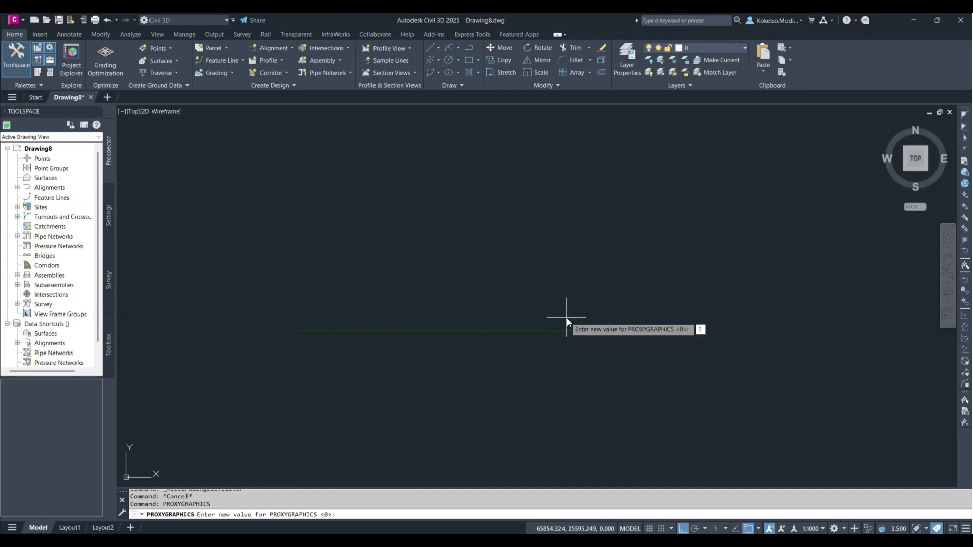
key("Return")
Step: Bring up Save Drawing As pointed at the Documents folder
left_click(14, 21)
left_click(39, 152)
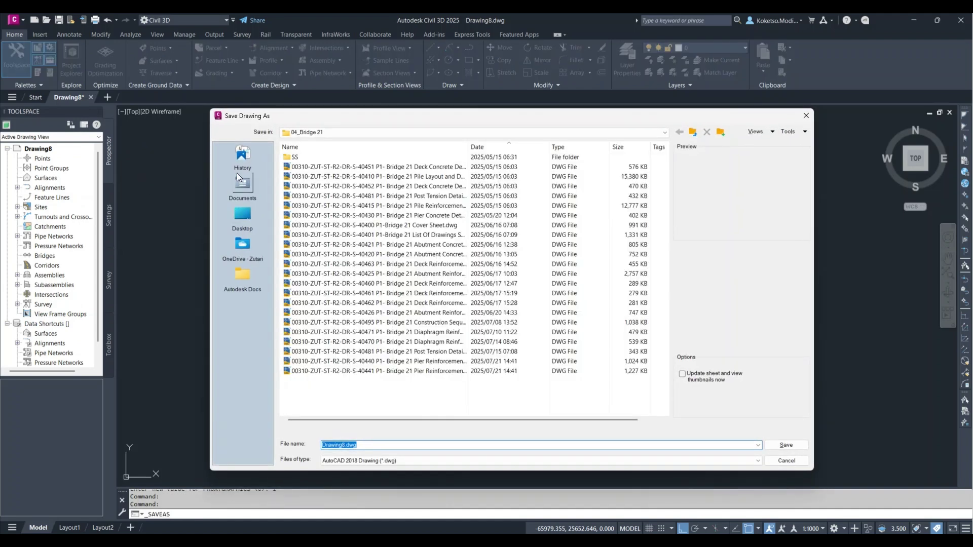
left_click(239, 177)
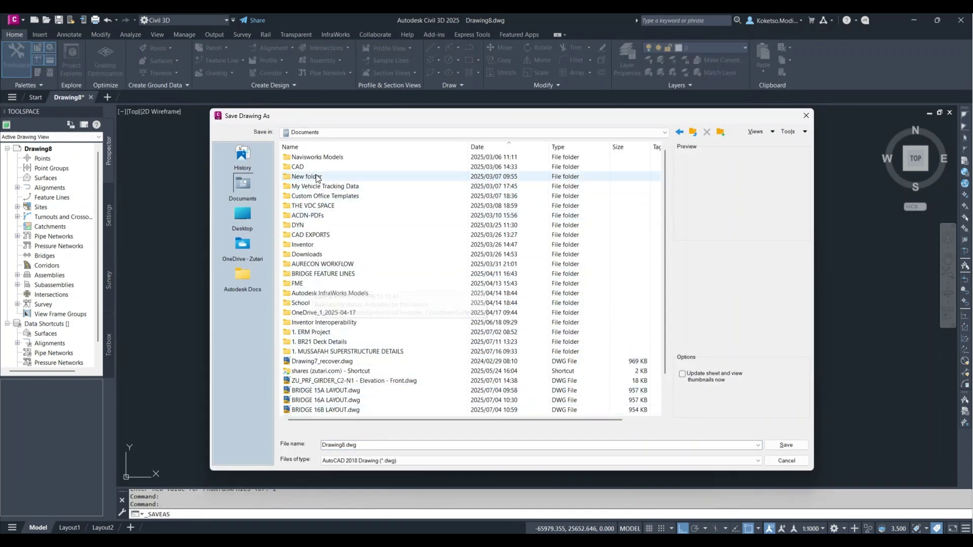
Step: Save the drawing to Documents as FEATURE LINE.dwg
left_click(348, 147)
left_click_drag(351, 112, 0, 215)
key("Escape")
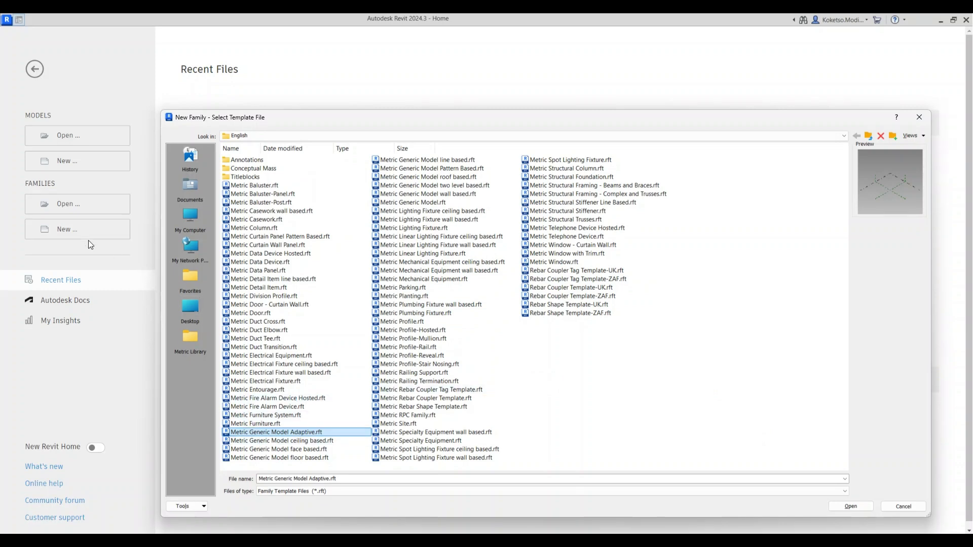
Step: Start a new Revit family from the Metric Generic Model Adaptive.rft template
left_click(849, 506)
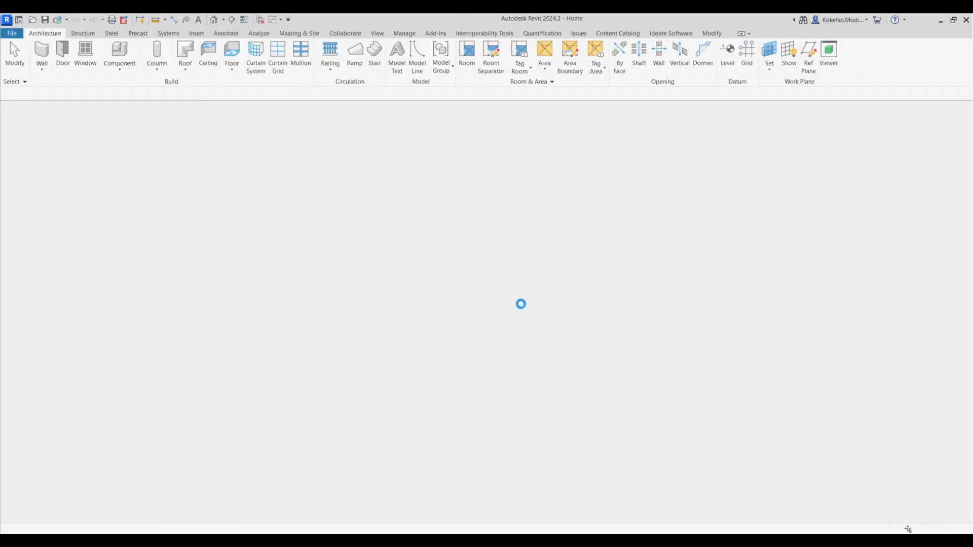